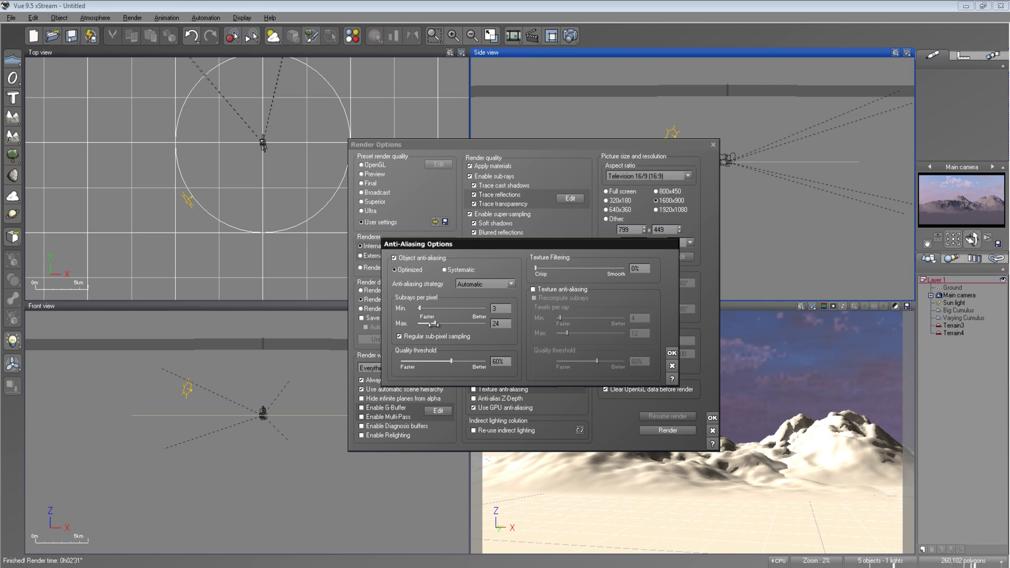
- Set object anti-aliasing to 25 maximum subrays and 45% quality threshold, enable texture anti-aliasing, and disable regular sub-pixel sampling
drag(461, 361, 449, 361)
click(505, 323)
click(505, 323)
click(551, 288)
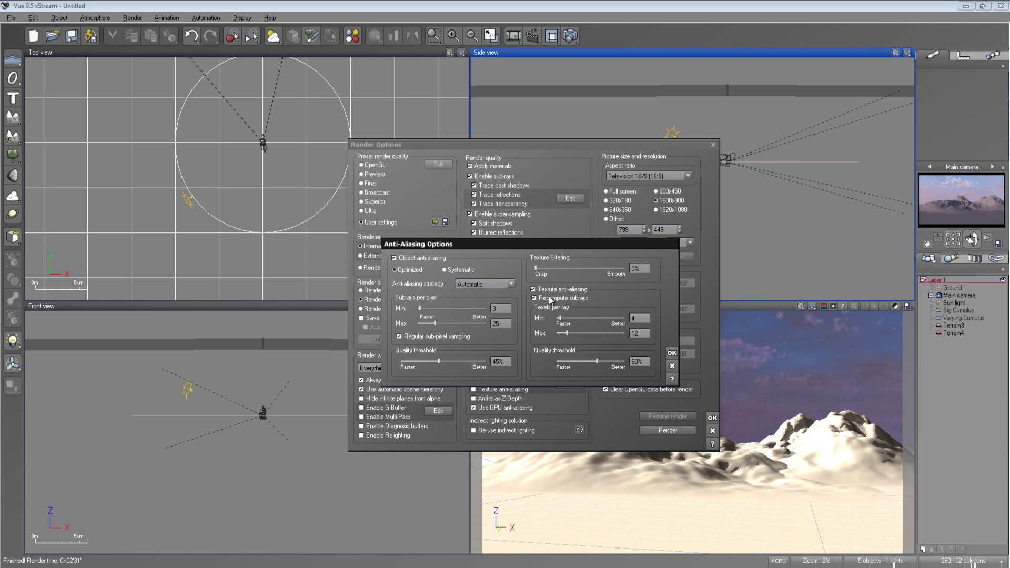
click(435, 337)
- Disable Recompute subrays, set maximum texels per ray to 36, both quality thresholds to 30% and texture filtering to 33%, and accept the anti-aliasing options
click(544, 299)
drag(567, 334, 577, 332)
drag(610, 362, 598, 363)
drag(451, 357, 438, 357)
drag(587, 362, 570, 362)
drag(559, 268, 587, 268)
click(672, 353)
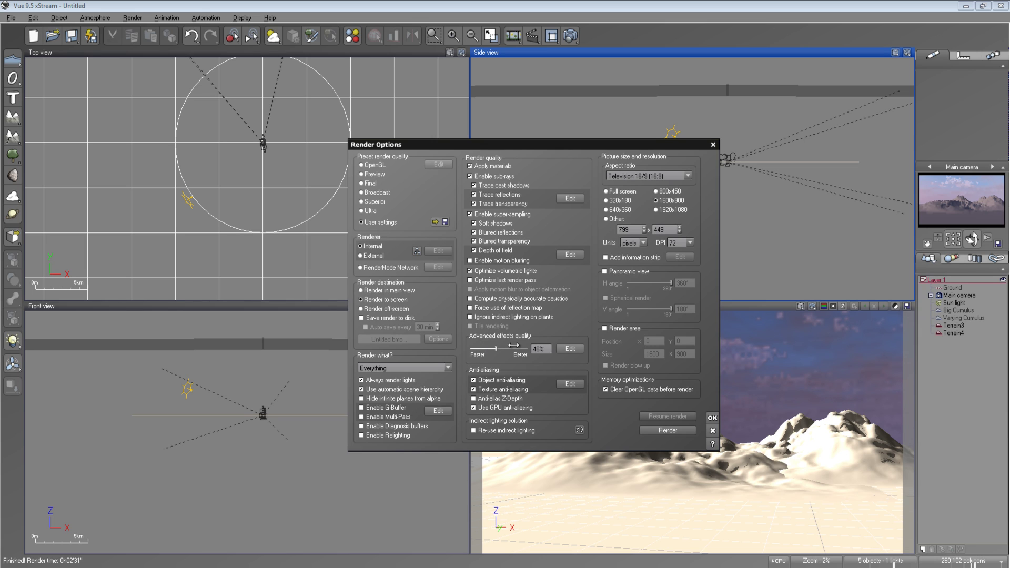
- Set the advanced effects quality to 46%, review the general Advanced Effects Options, and accept the render options
drag(479, 351, 527, 351)
drag(527, 348, 497, 347)
click(571, 350)
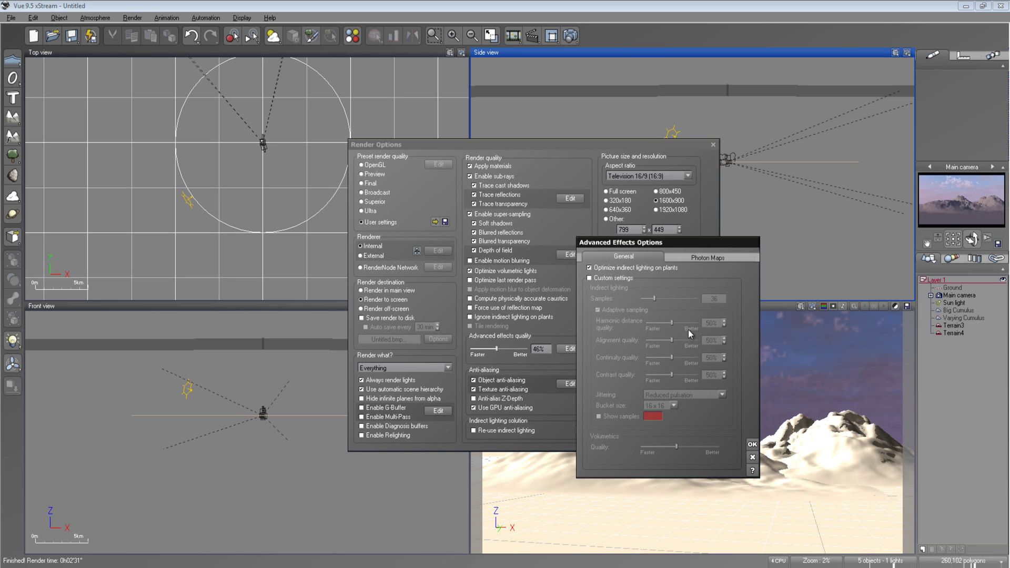
drag(651, 239, 624, 232)
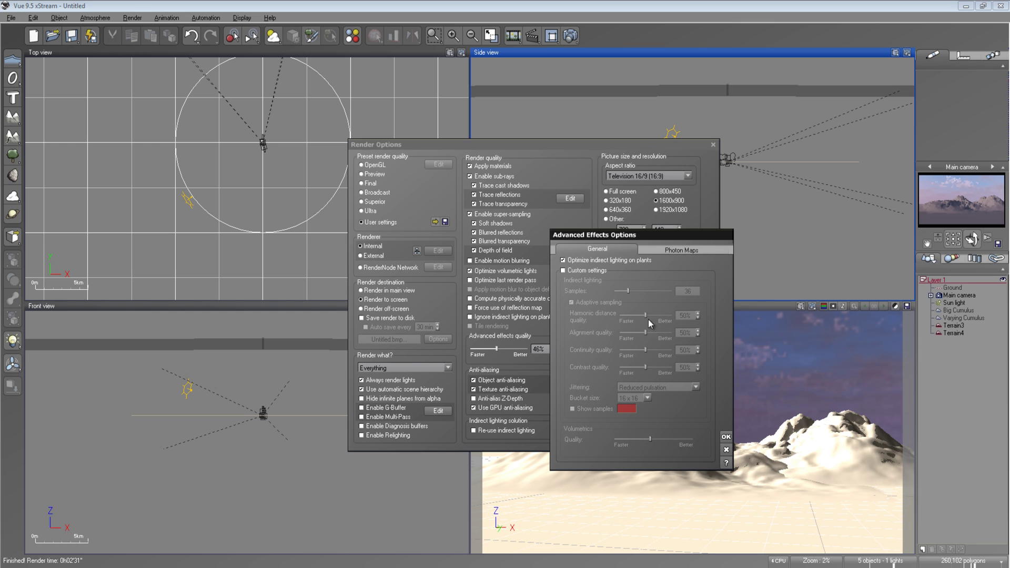
click(726, 437)
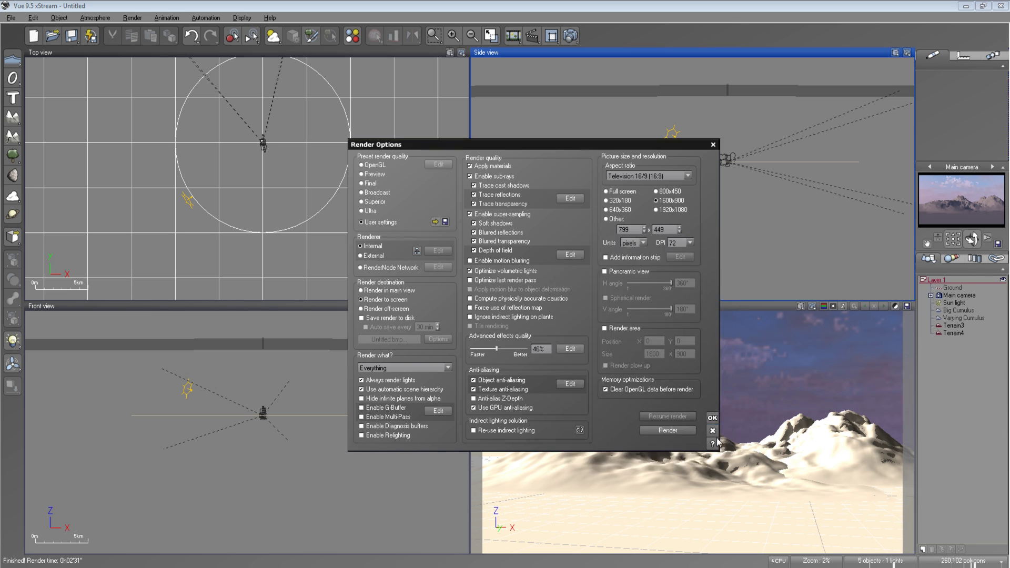
click(712, 418)
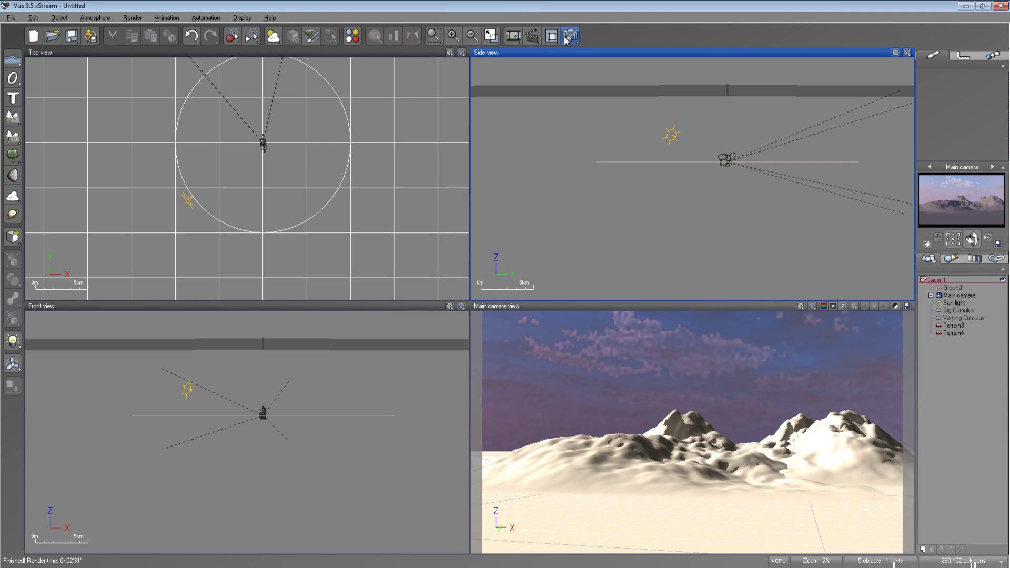
- Render the scene at 1600x900, accept the post render options, and close the render display
click(566, 36)
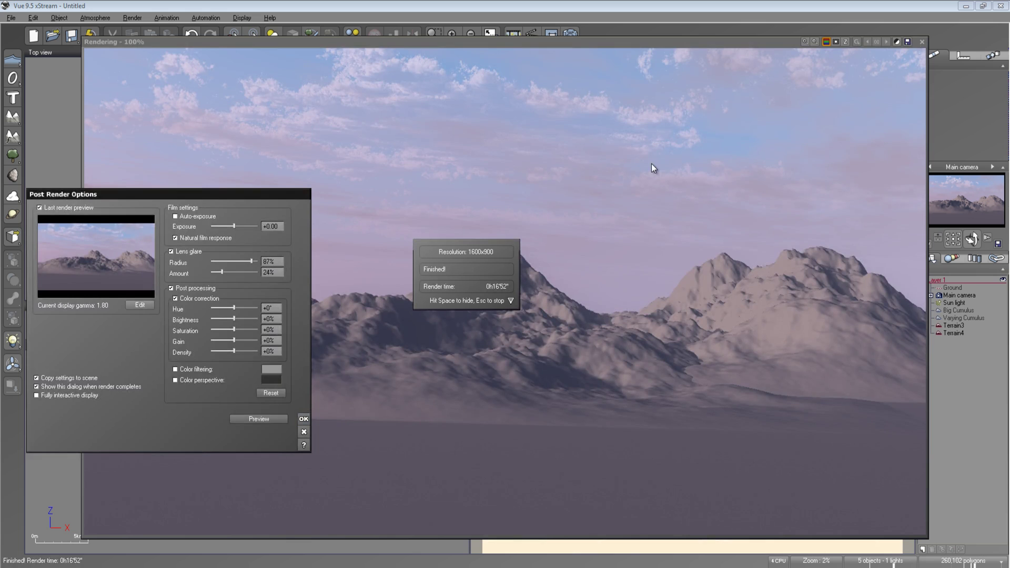
click(306, 419)
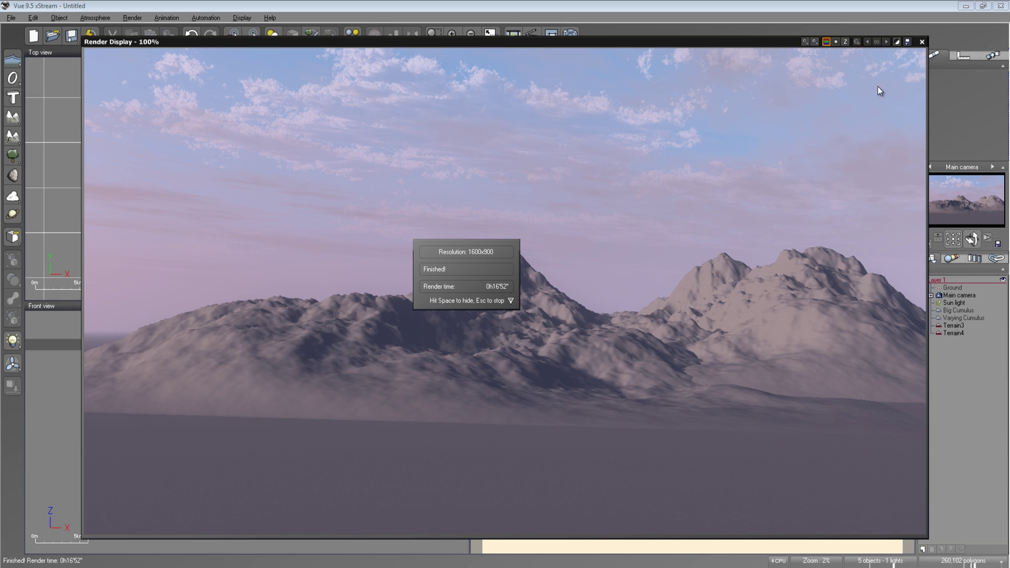
click(922, 41)
click(570, 35)
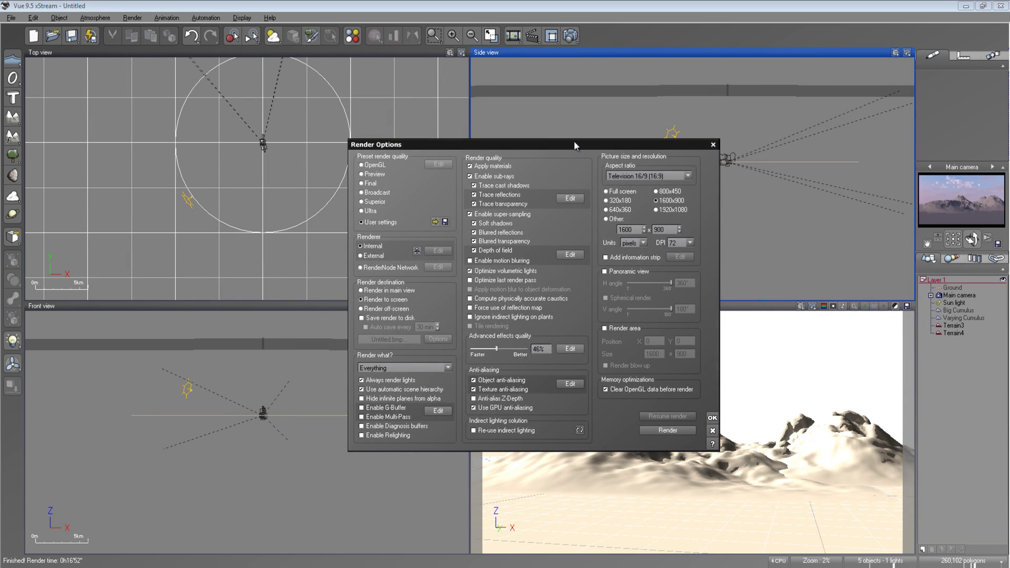
click(620, 209)
click(713, 430)
- In the render options, enable Optimize last render pass and disable depth of field, blurred reflections and blurred transparency
click(570, 37)
click(501, 282)
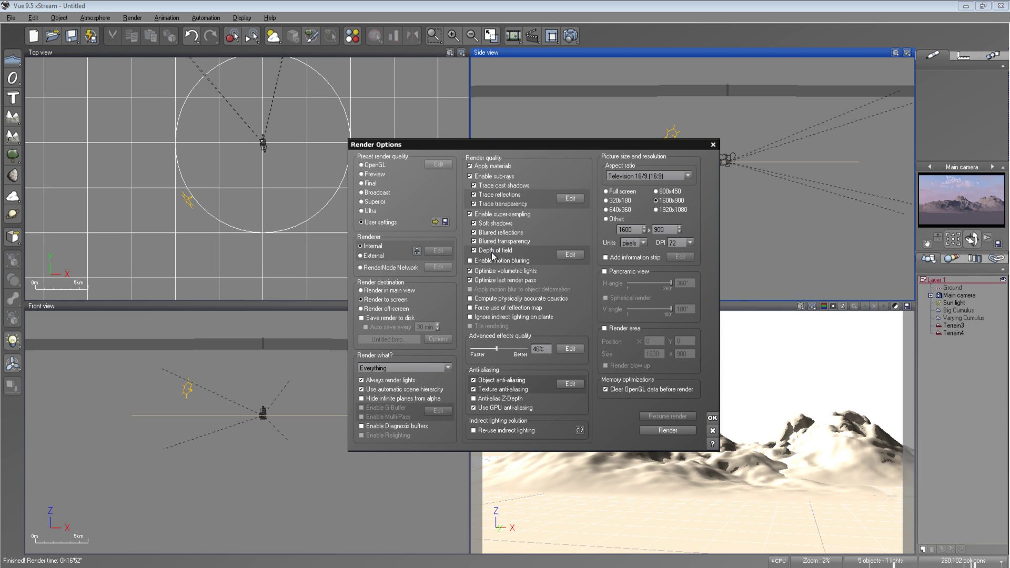
click(474, 251)
click(496, 223)
- Try a picture resolution of 600 DPI and change it to 240 DPI
click(669, 244)
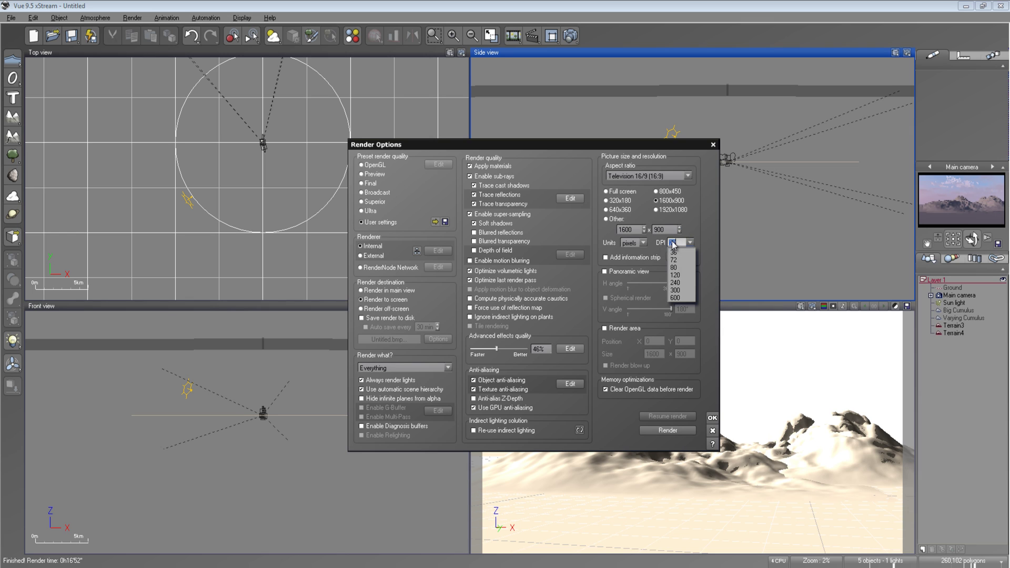
click(675, 297)
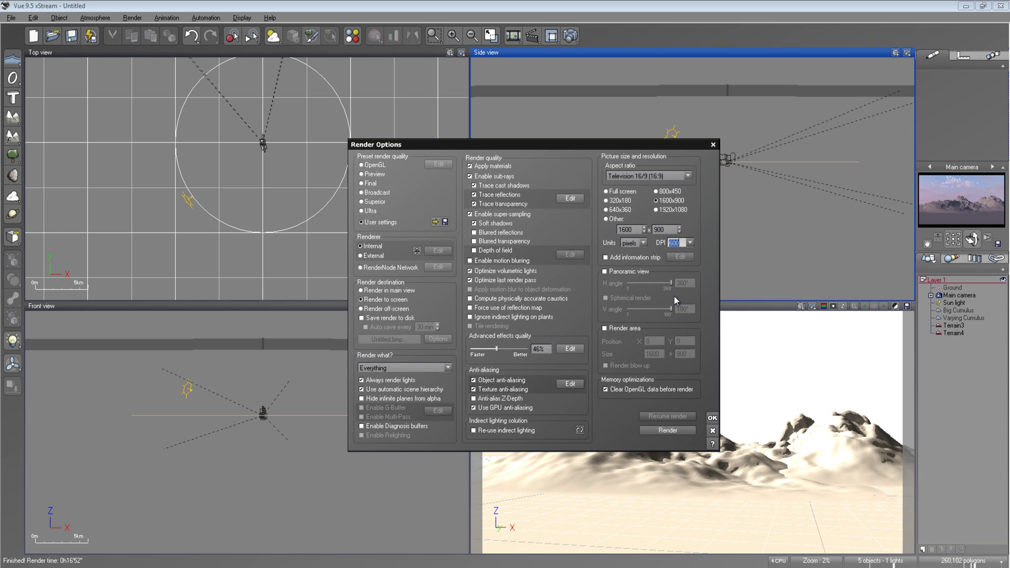
click(691, 243)
click(691, 244)
click(690, 244)
click(690, 244)
click(691, 244)
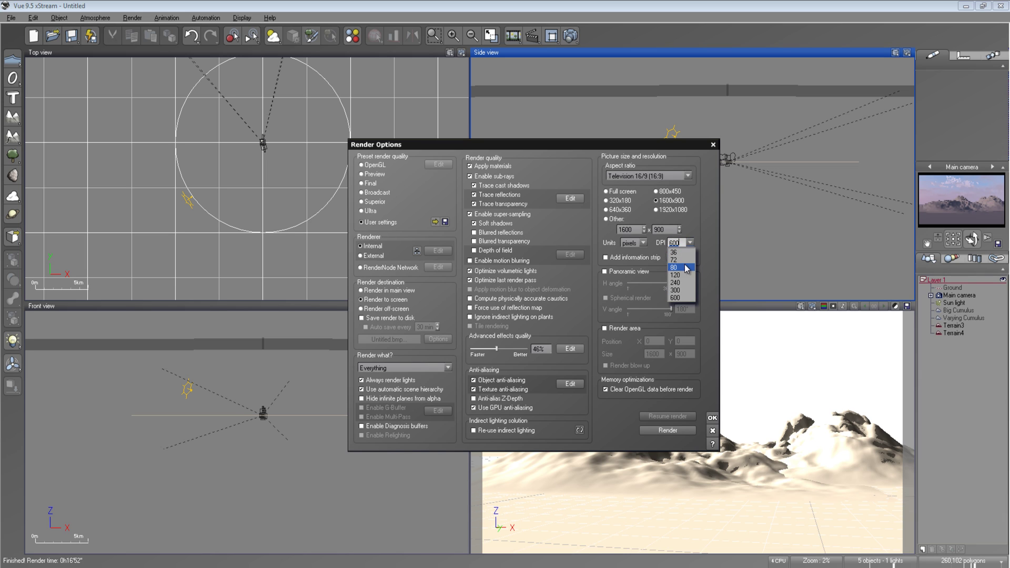
click(681, 284)
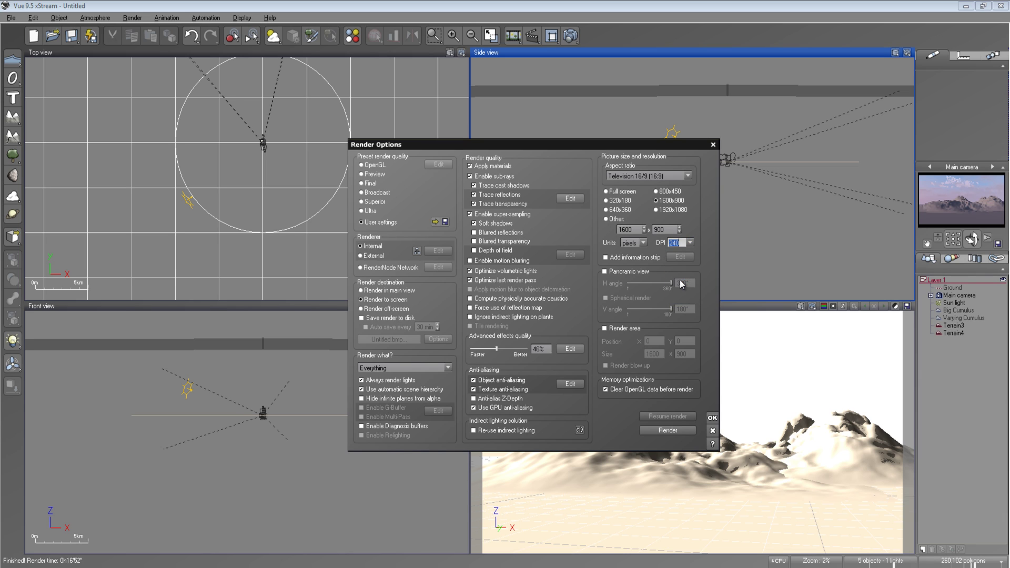
- Set the picture resolution to 72 DPI and the render size to 1920x1080
click(692, 240)
click(693, 240)
click(690, 243)
click(679, 261)
click(668, 209)
- Switch to the "10 steps (guidelines)" document in Notepad and move its window so the whole list is readable
key(alt+Tab)
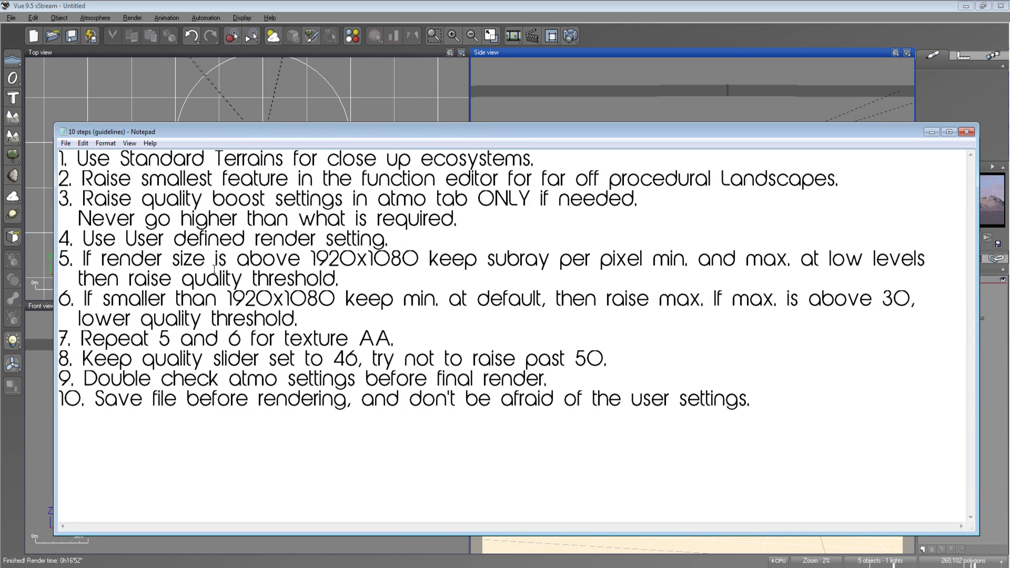
drag(116, 138, 289, 88)
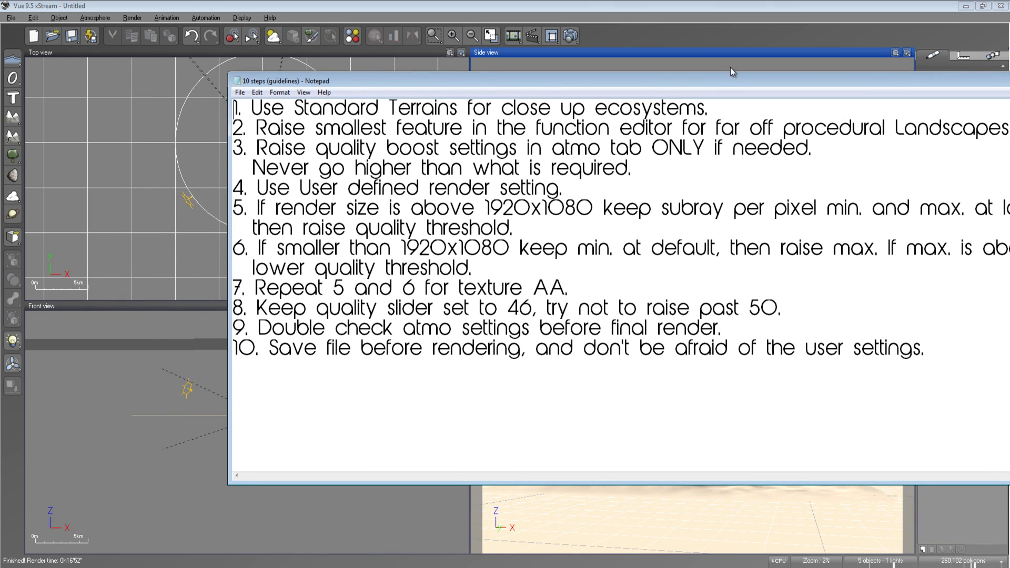
drag(728, 80, 551, 81)
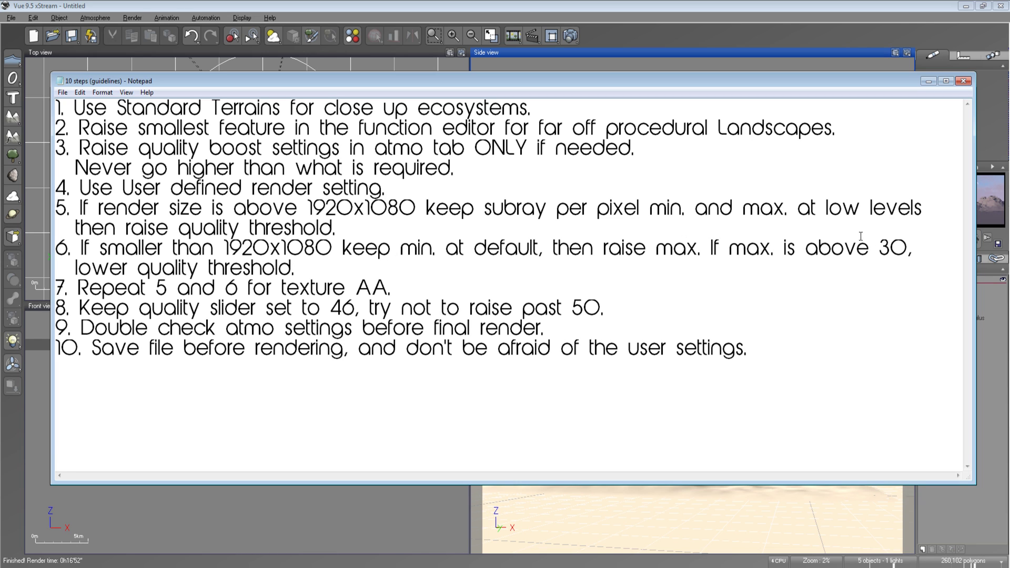
- Highlight the maximum value 30 in guideline 6 and the texture AA reference in guideline 7
drag(908, 248, 892, 248)
click(909, 251)
drag(909, 251, 884, 247)
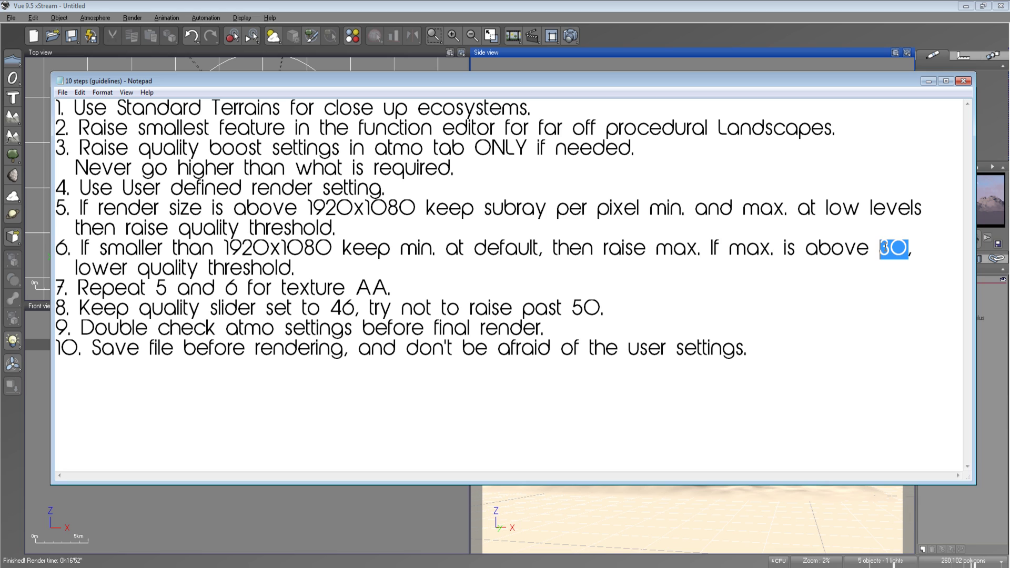
click(912, 256)
drag(890, 250, 913, 250)
click(889, 250)
click(913, 250)
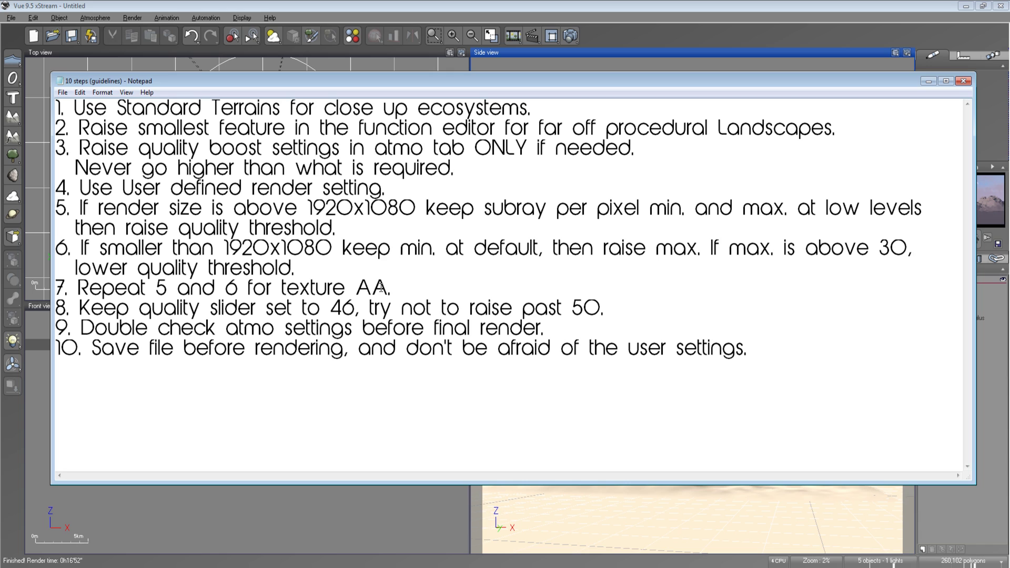
drag(364, 288, 406, 287)
click(407, 287)
- Check the Render Options in Vue, review the remaining guidelines in Notepad, and close the notes and the options dialog
click(571, 34)
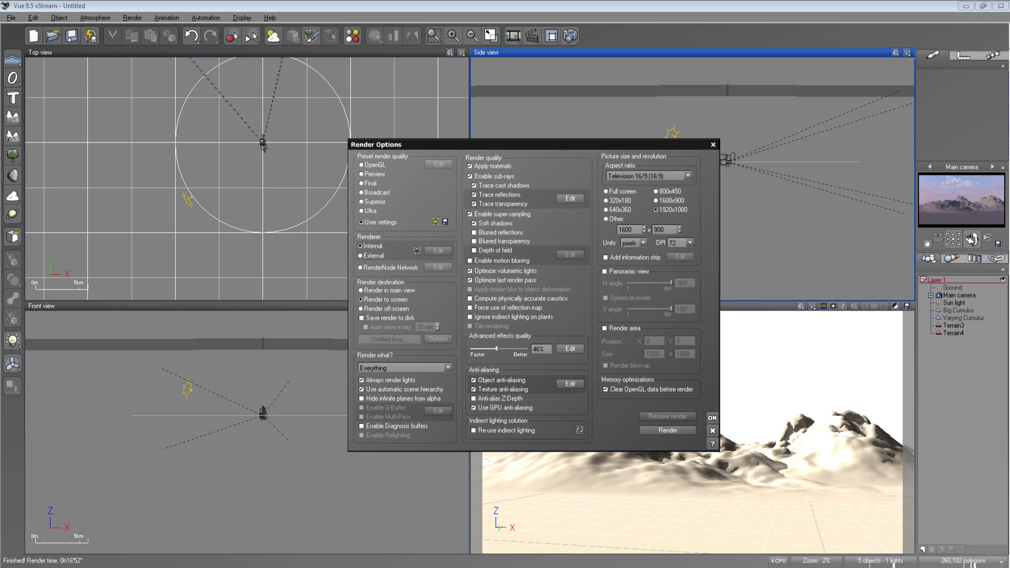
key(alt+Tab)
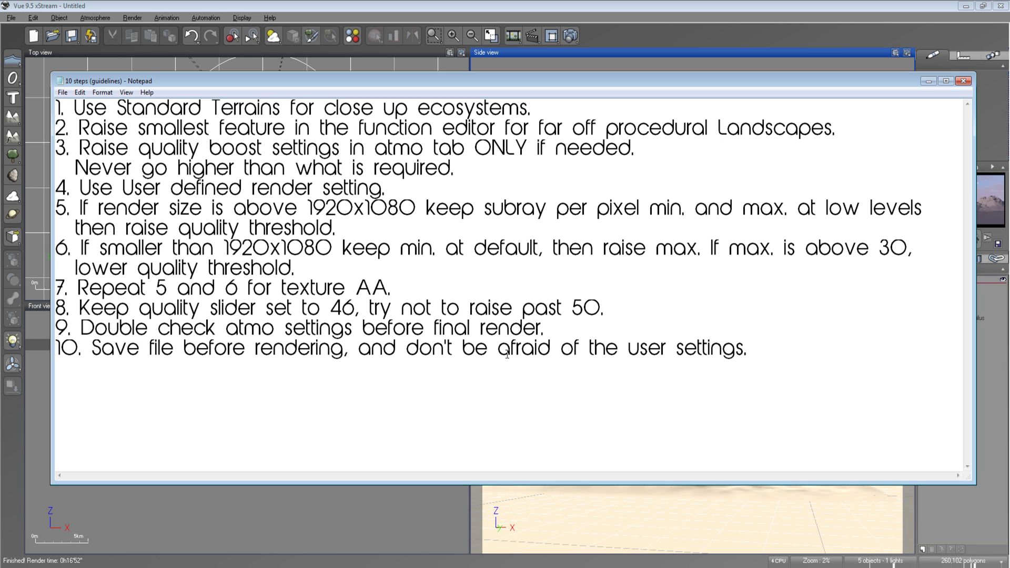
click(759, 353)
click(577, 326)
drag(281, 248, 335, 248)
click(695, 330)
click(964, 81)
click(713, 145)
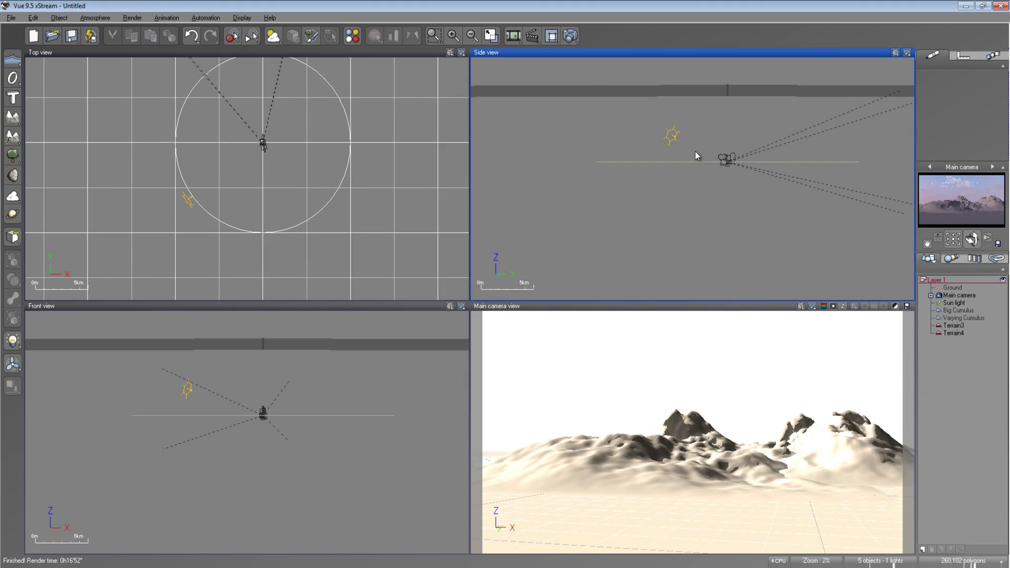
- Try an area render of the lower hills in the main camera view, stop it, close the render display and disable area rendering
click(553, 35)
drag(538, 420, 646, 473)
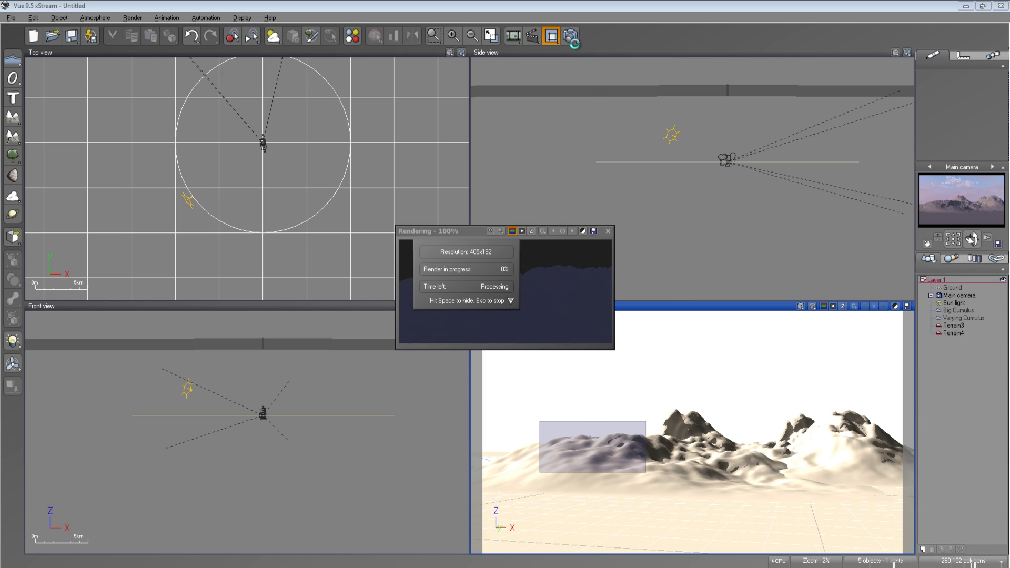
key(Escape)
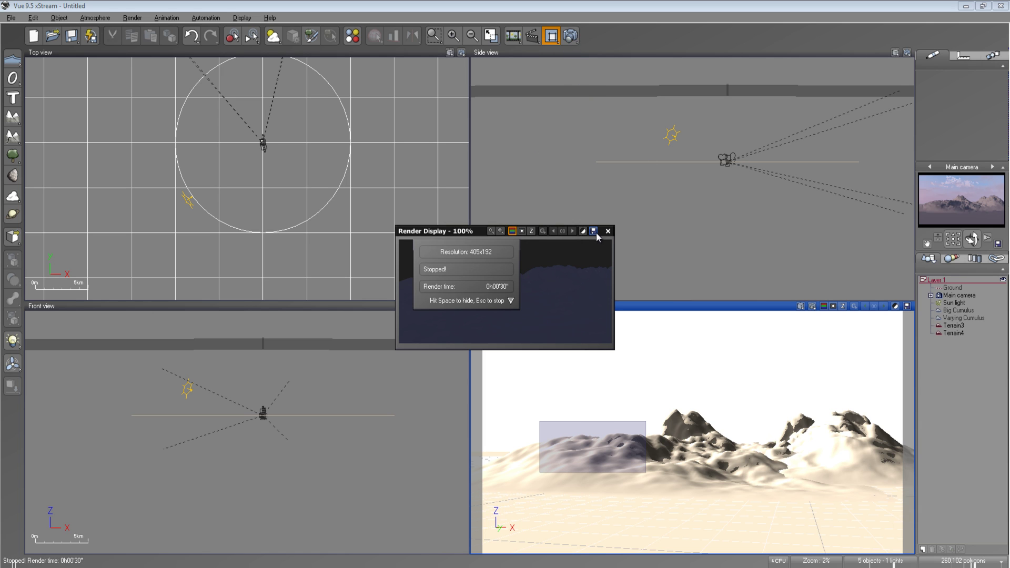
click(607, 231)
click(552, 36)
- Review the object and texture anti-aliasing settings in the render options and cancel both dialogs
click(571, 36)
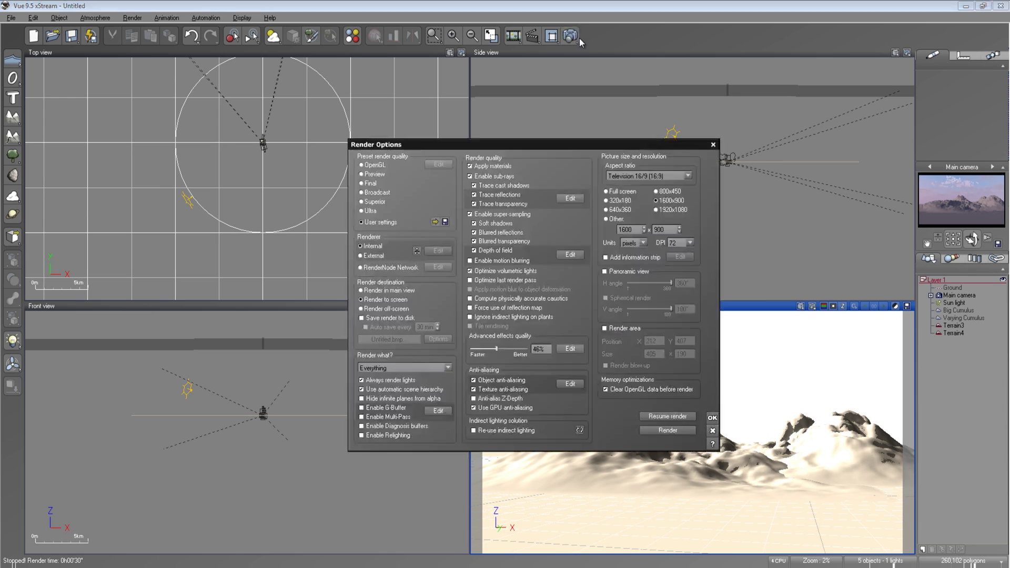
click(570, 384)
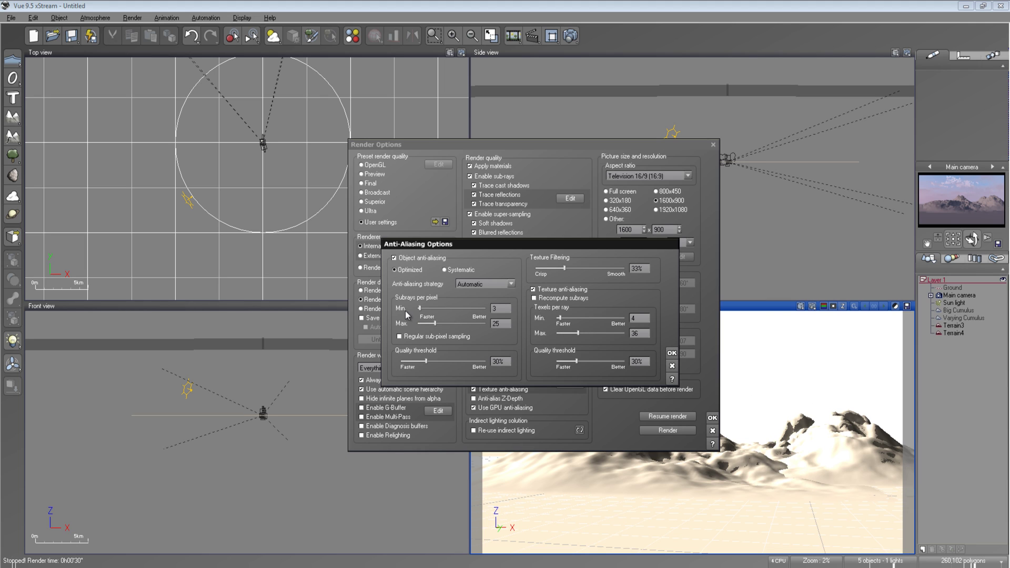
click(672, 366)
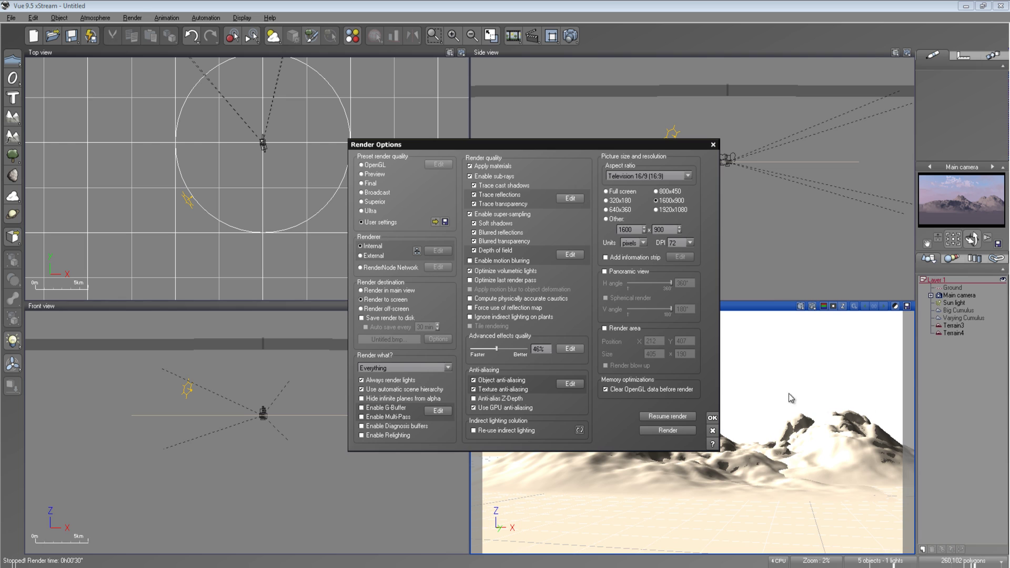
click(713, 430)
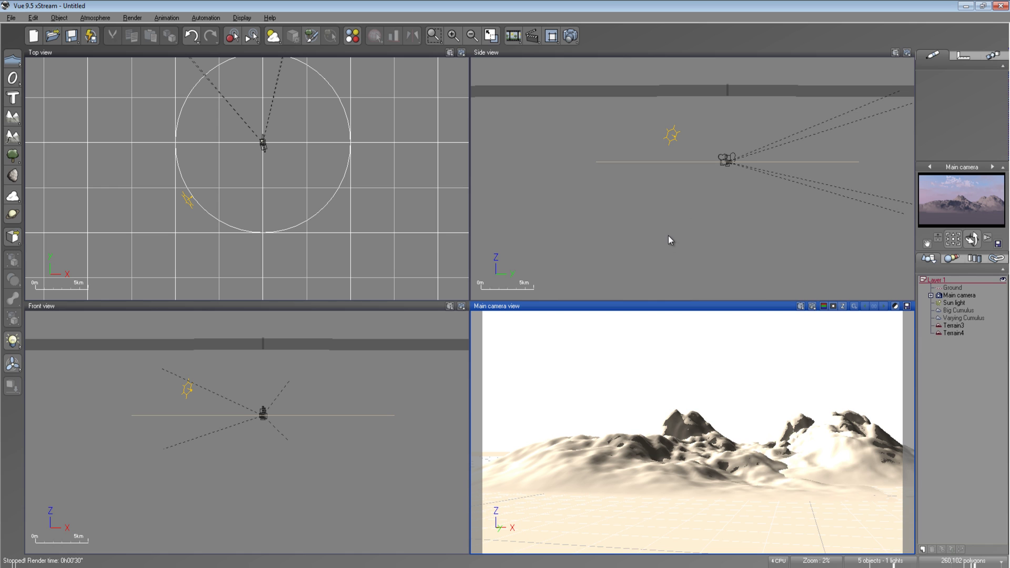
- Switch to Notepad to reread the render guidelines and close the notes
key(alt+Tab)
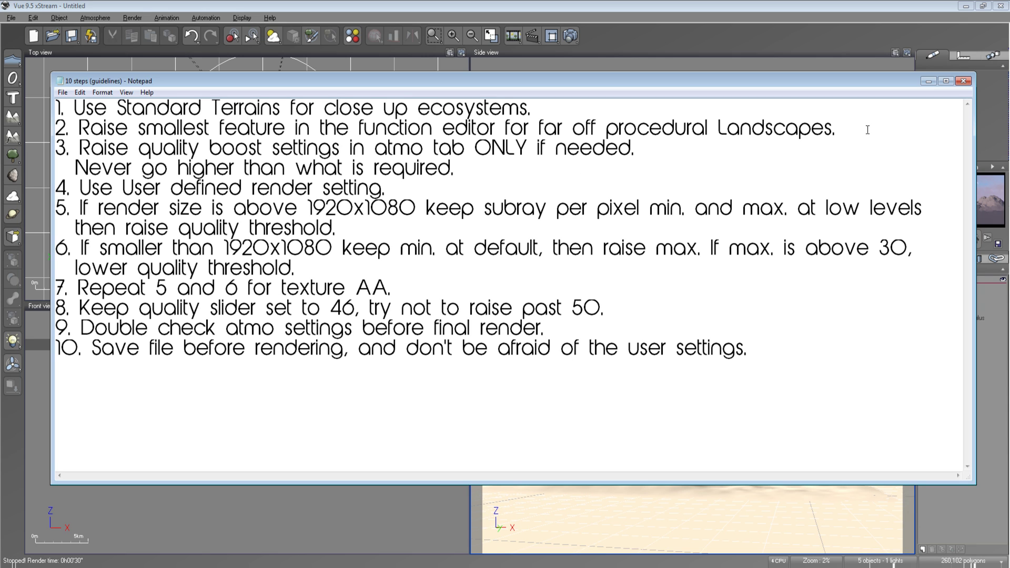
click(769, 353)
click(963, 80)
- Open the Atmosphere Editor and examine the cloud shadow and volumetric sunlight choices in the Sky, Fog and Haze global settings
click(95, 17)
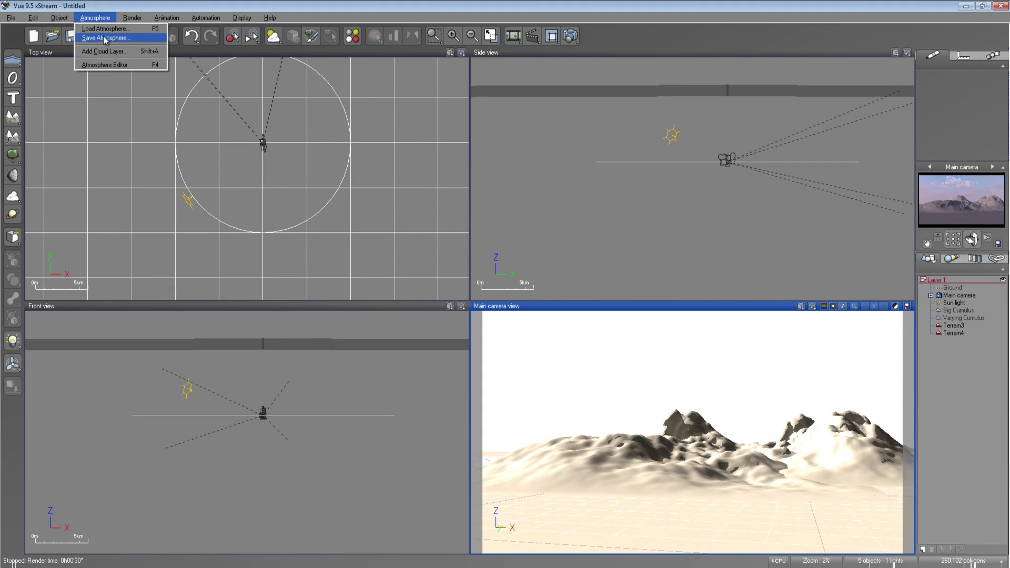
click(106, 65)
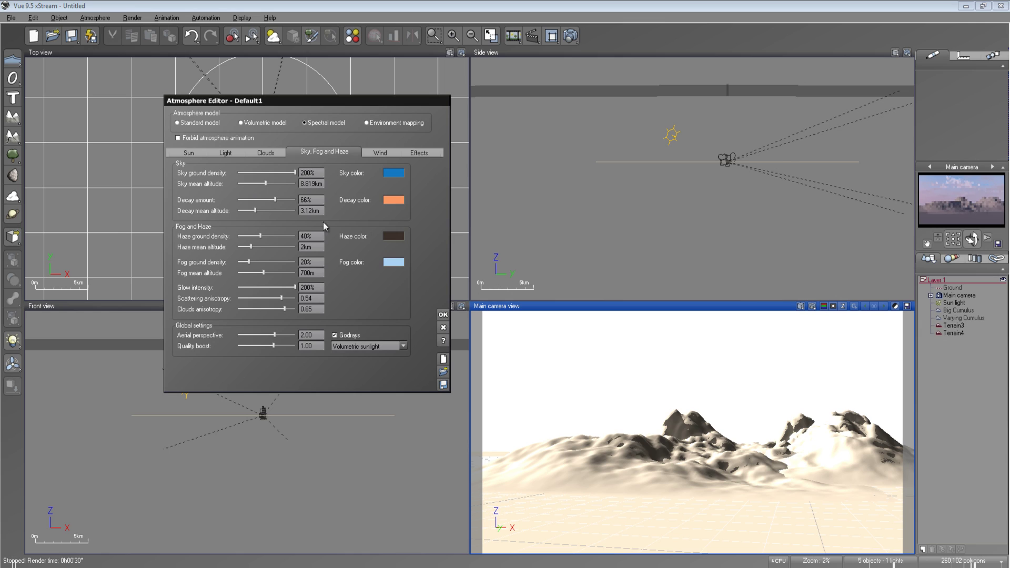
click(380, 346)
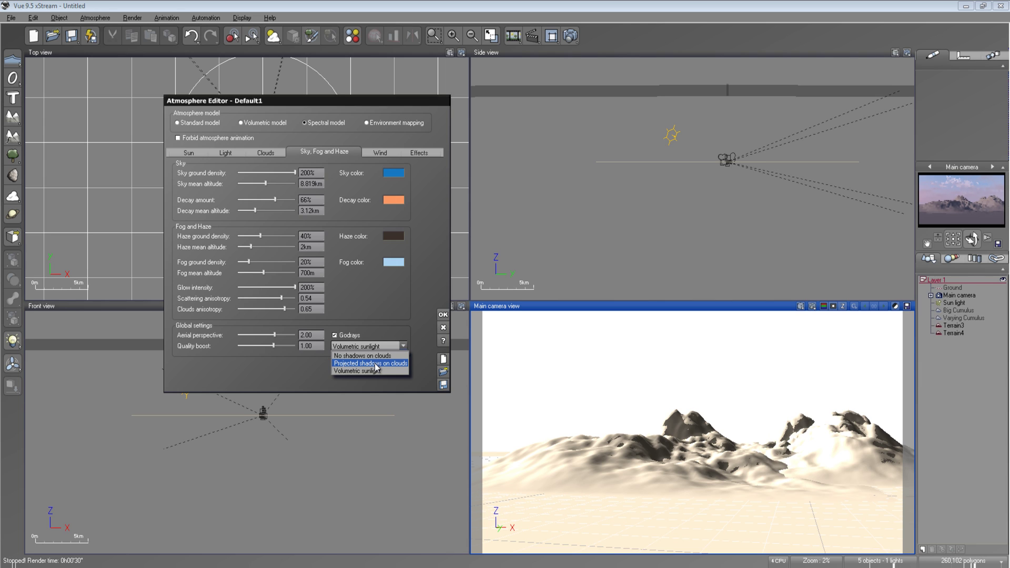
click(338, 346)
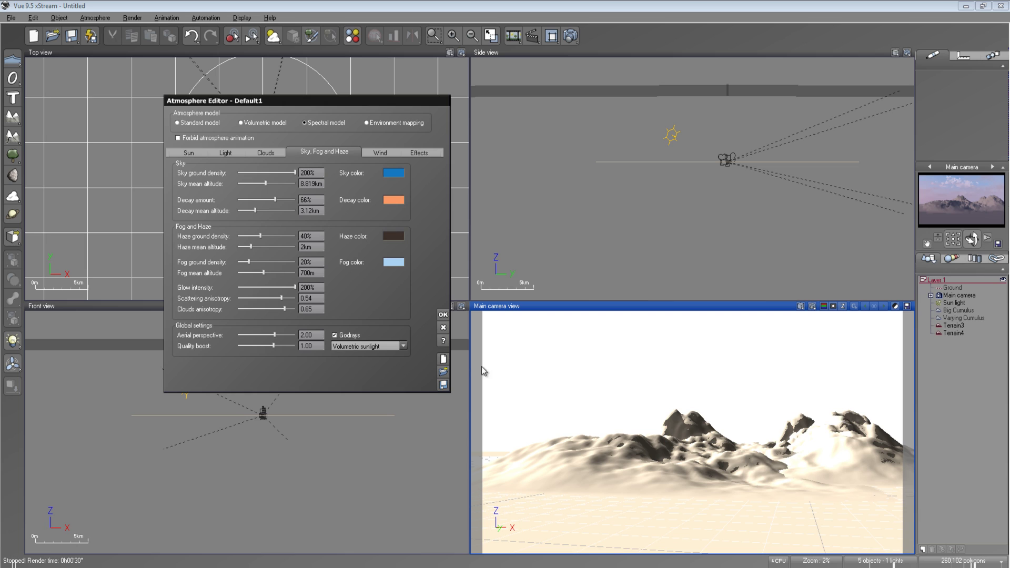
click(384, 347)
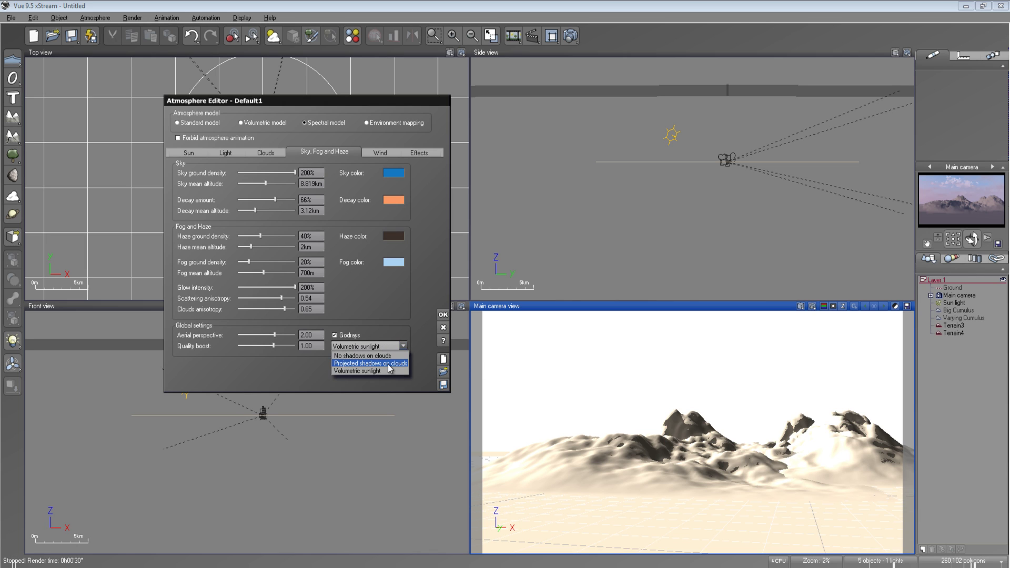
click(308, 369)
click(361, 349)
click(308, 369)
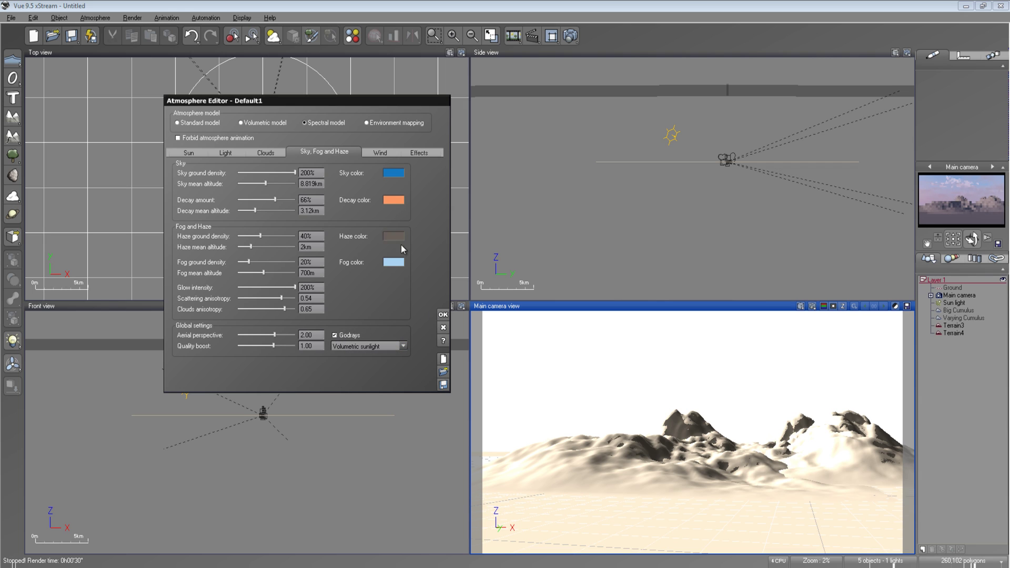
- Accept the Atmosphere Editor settings and examine the sun light's volumetric lighting and lens flare options in the Light Editor
click(443, 314)
click(954, 304)
double_click(955, 304)
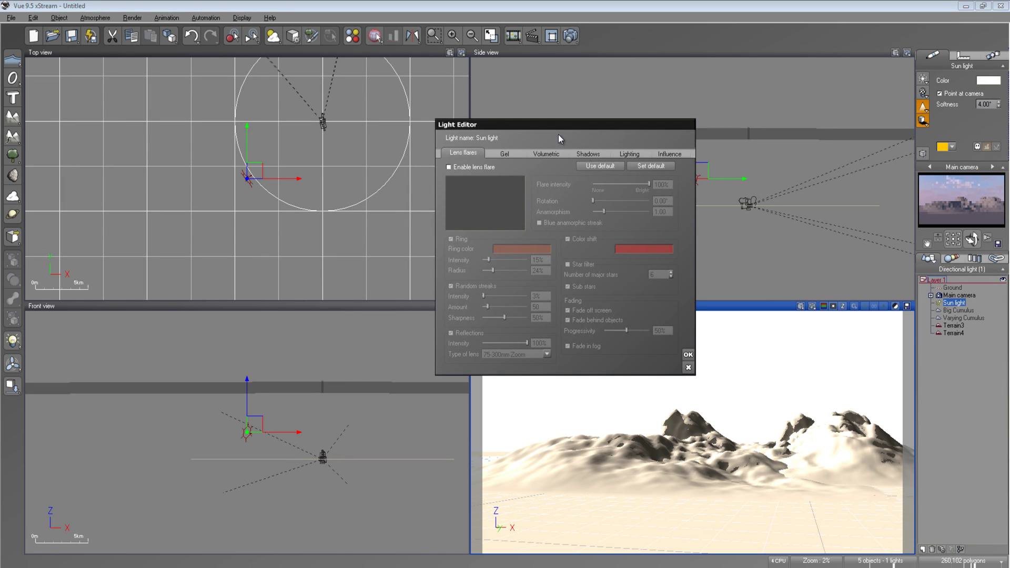
drag(554, 132, 407, 108)
click(402, 128)
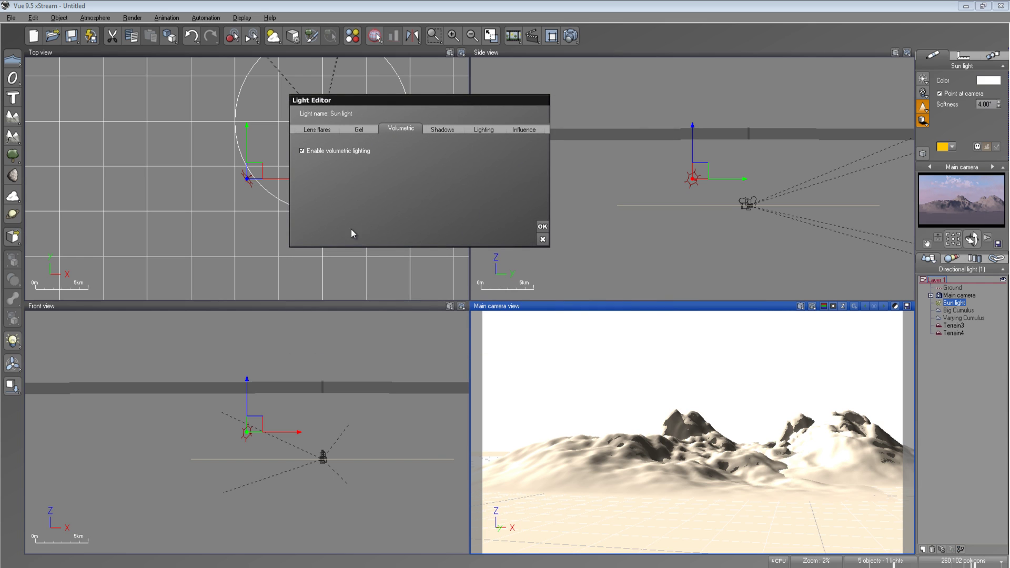
click(318, 128)
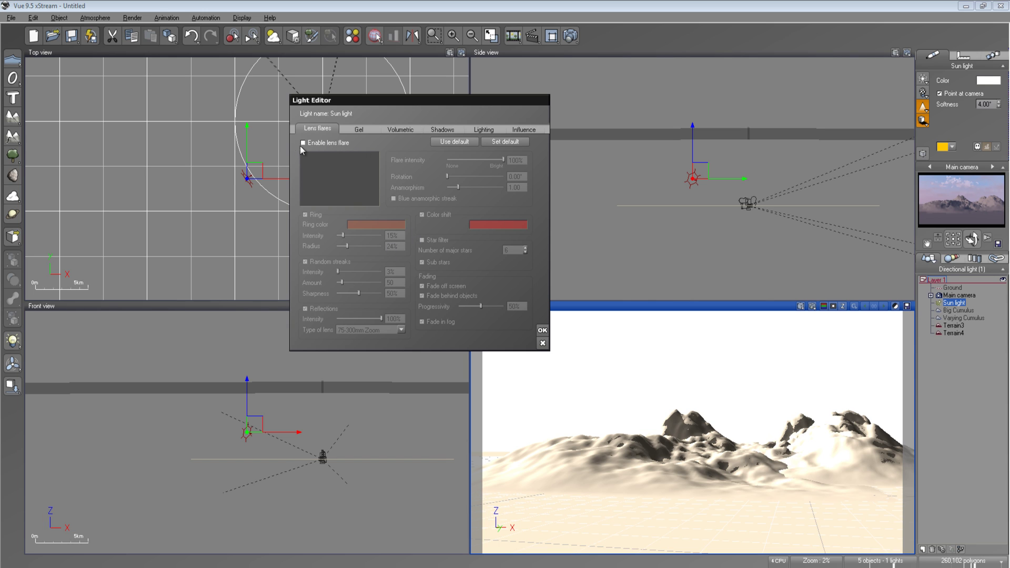
- Examine the shadow density and softness quality controls for the sun light's shadows
click(442, 129)
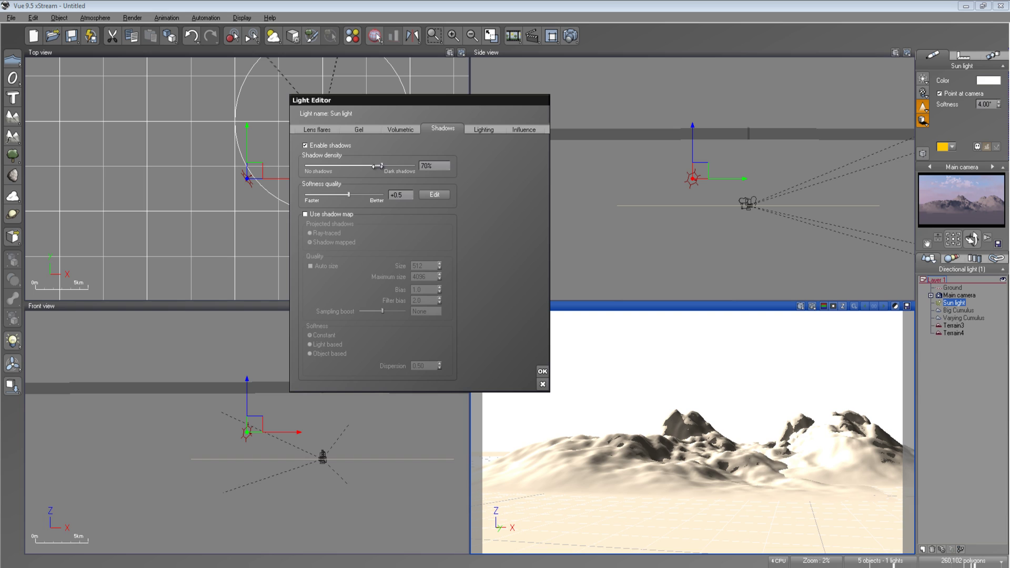
mouse_move(378, 166)
mouse_down()
mouse_move(424, 167)
mouse_move(427, 178)
mouse_move(381, 162)
mouse_up()
drag(350, 194, 348, 195)
- Review the sun light's lighting, lens flare, gel, volumetric, shadow and influence settings and accept the Light Editor
click(485, 131)
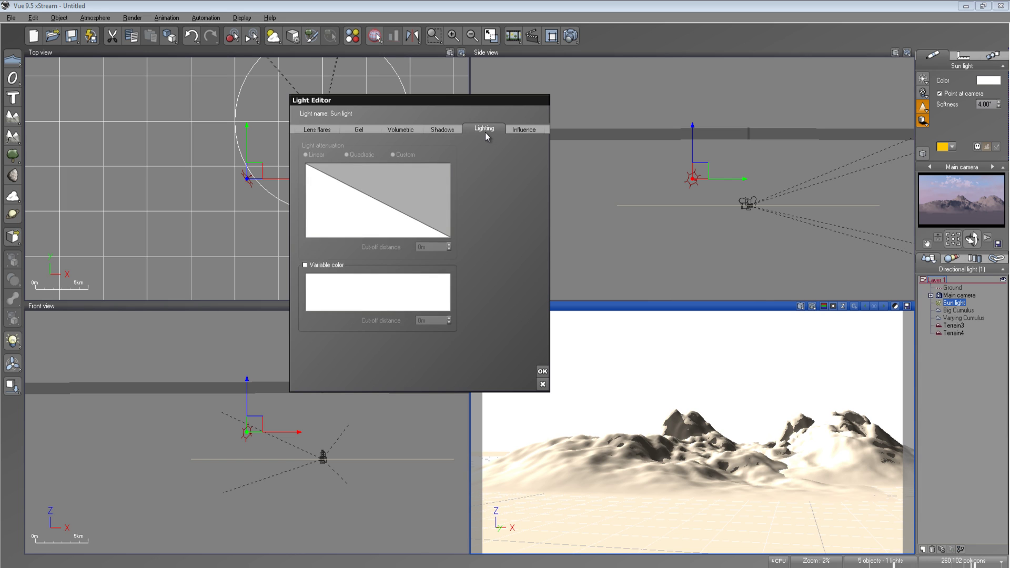
click(318, 129)
click(359, 129)
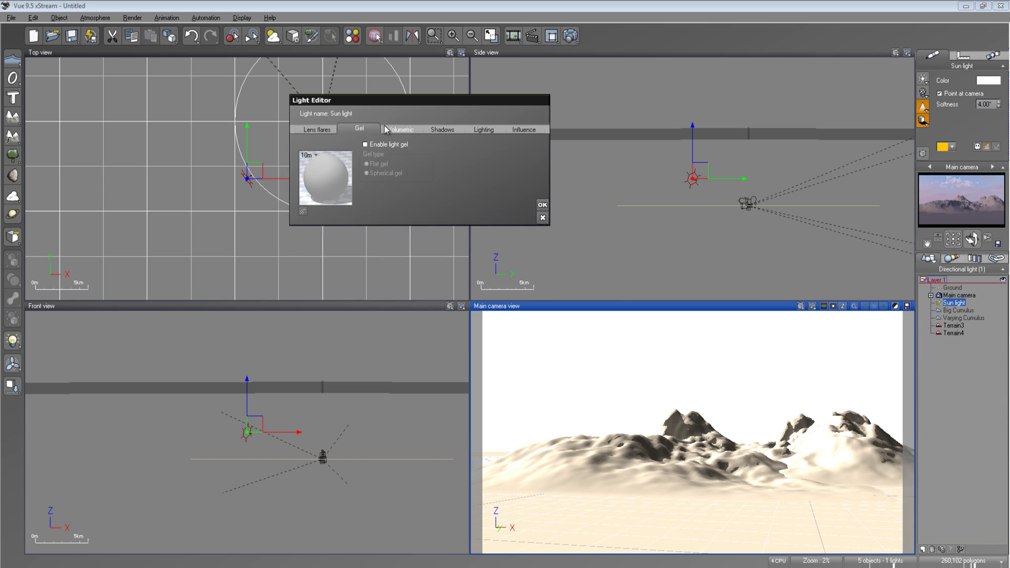
click(400, 130)
click(443, 130)
click(484, 130)
click(524, 130)
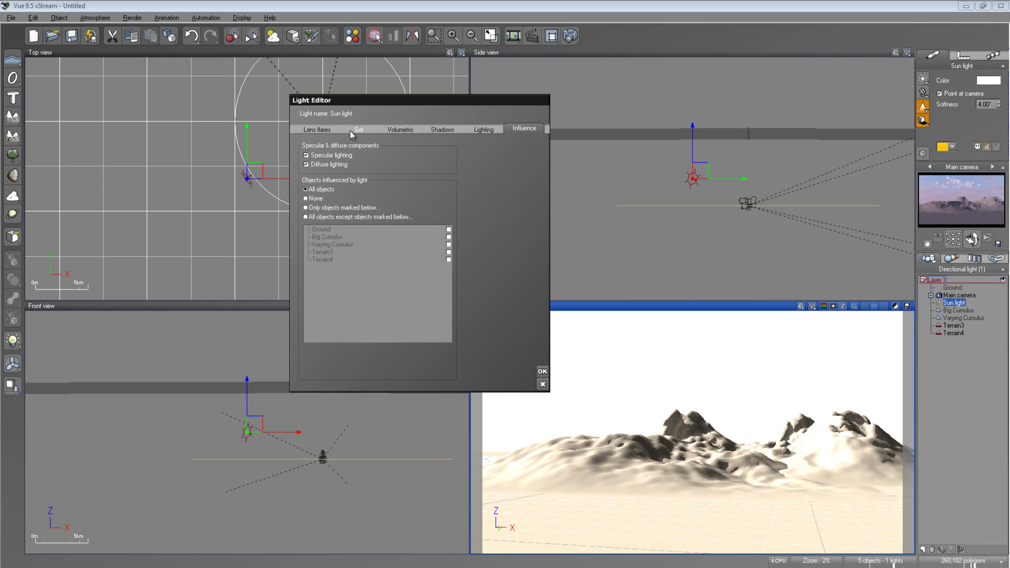
click(541, 372)
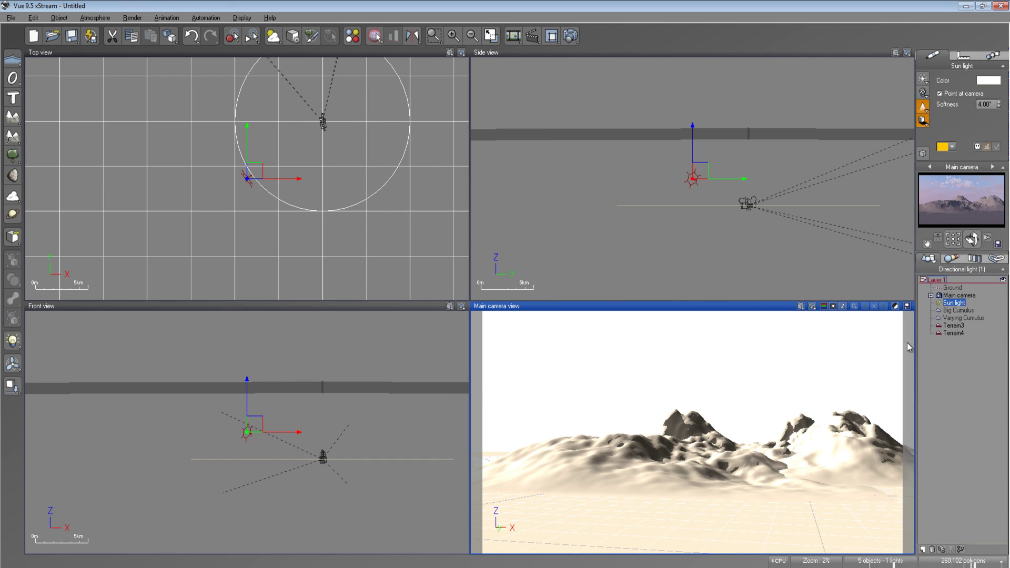
- Deselect the sun light, review the user-defined settings in the Render Options and cancel the dialog
click(960, 420)
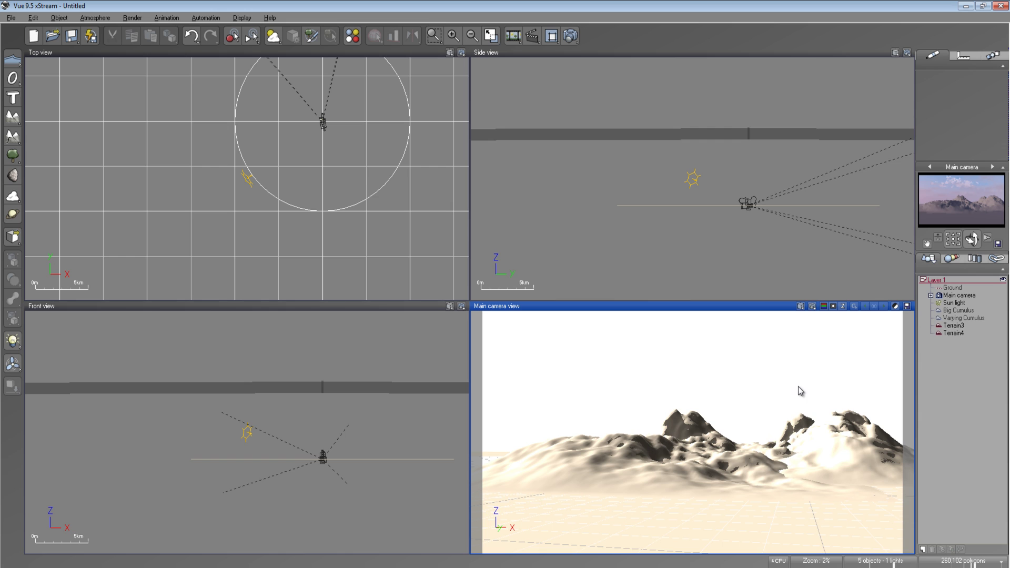
click(570, 36)
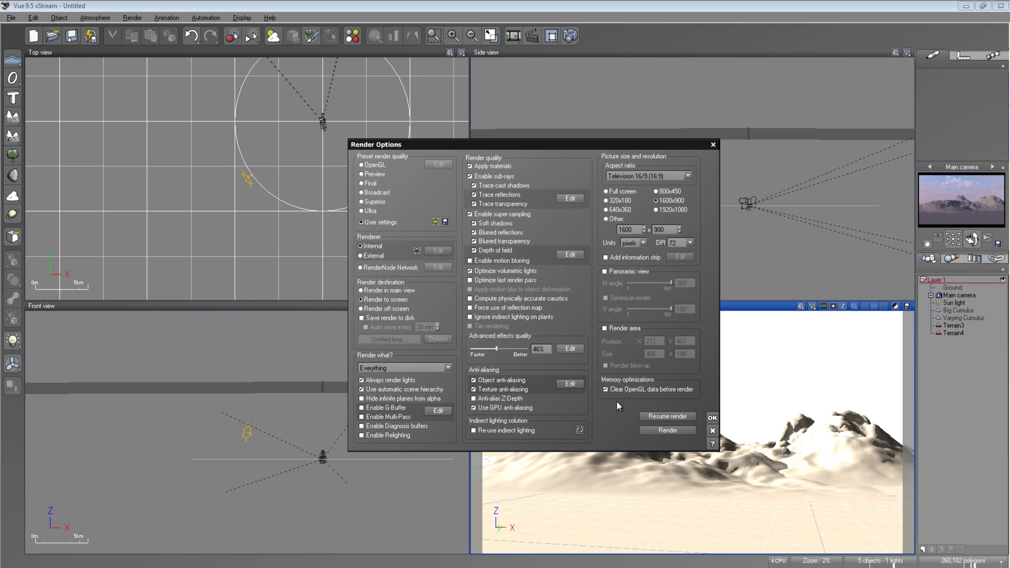
click(712, 431)
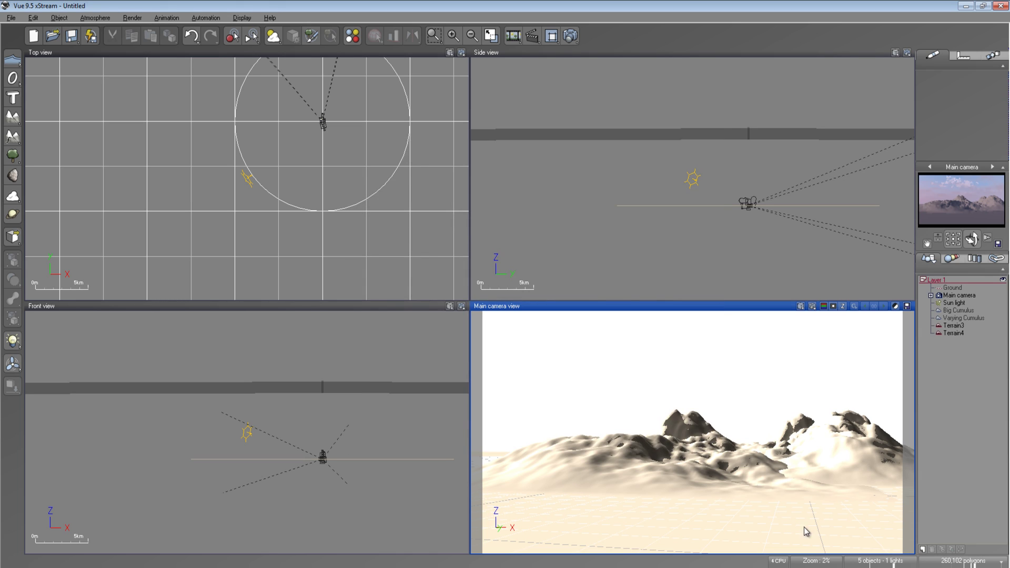